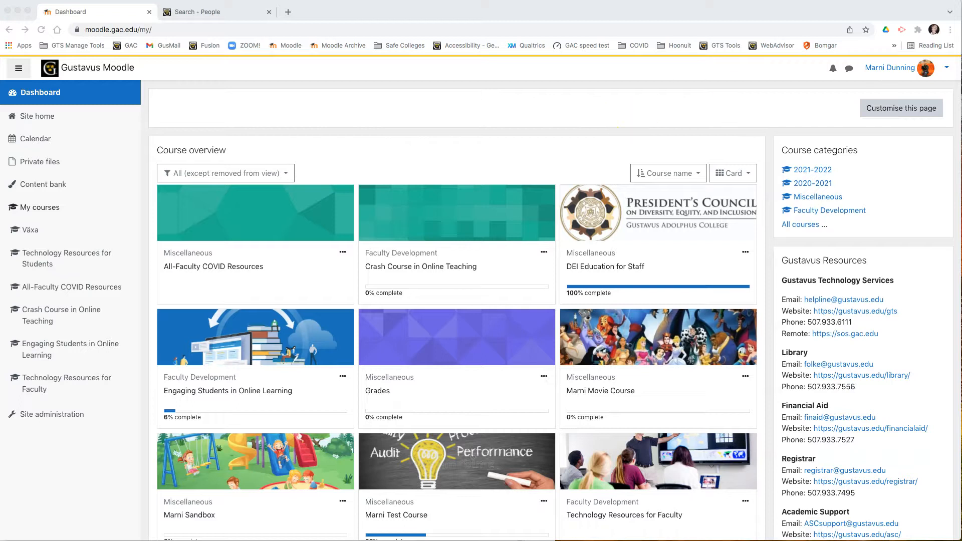
- Locate the Screencastify extension in the browser toolbar and the extensions menu
left_click(902, 31)
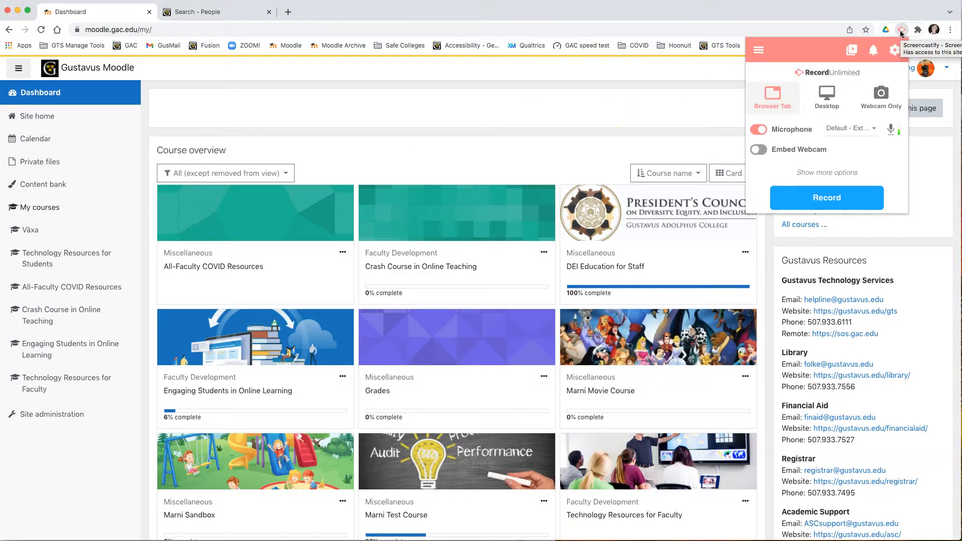
left_click(818, 13)
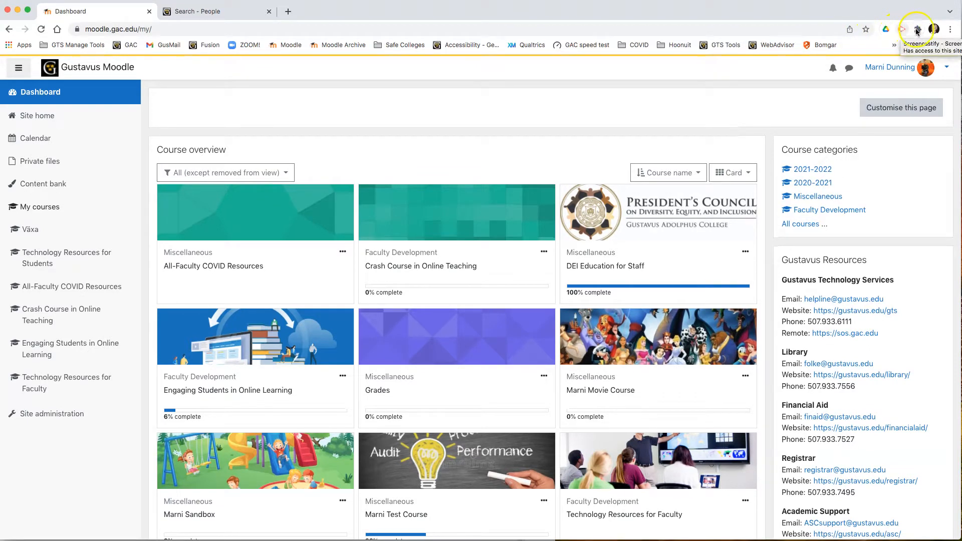
left_click(918, 30)
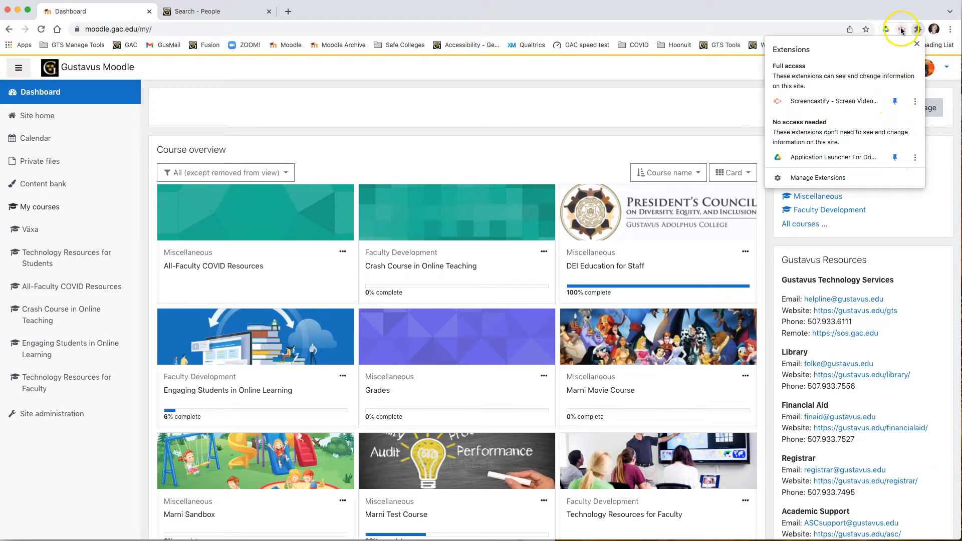
left_click(901, 22)
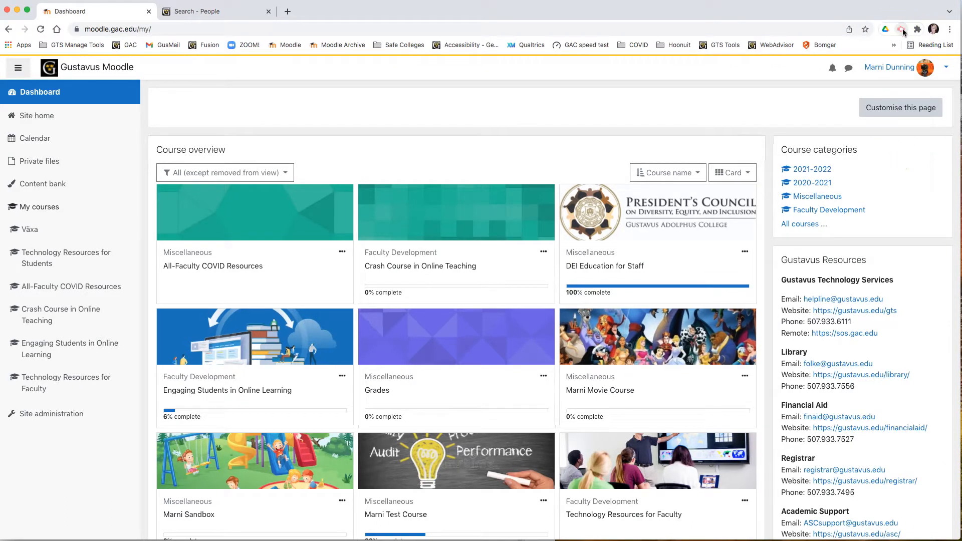
- Switch to the Gustavus Adolphus College tab to record
left_click(230, 14)
left_click(75, 12)
left_click(210, 17)
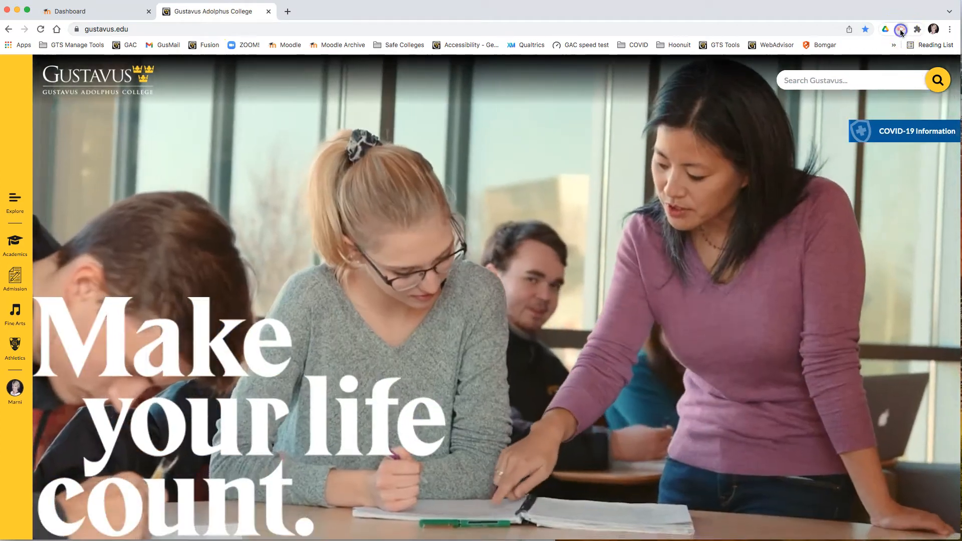
- Open Screencastify and choose Default - External Microphone (Built-in) as the microphone
left_click(902, 31)
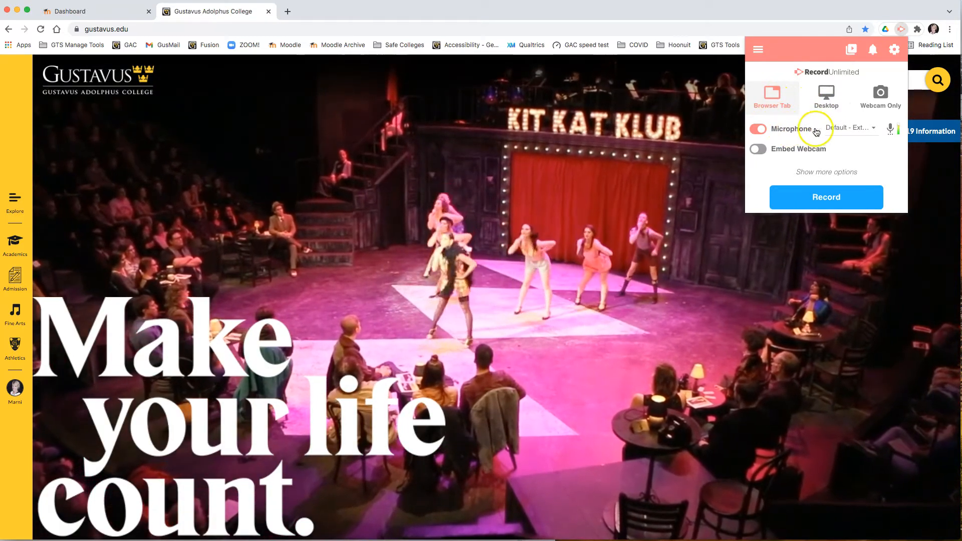
left_click(874, 129)
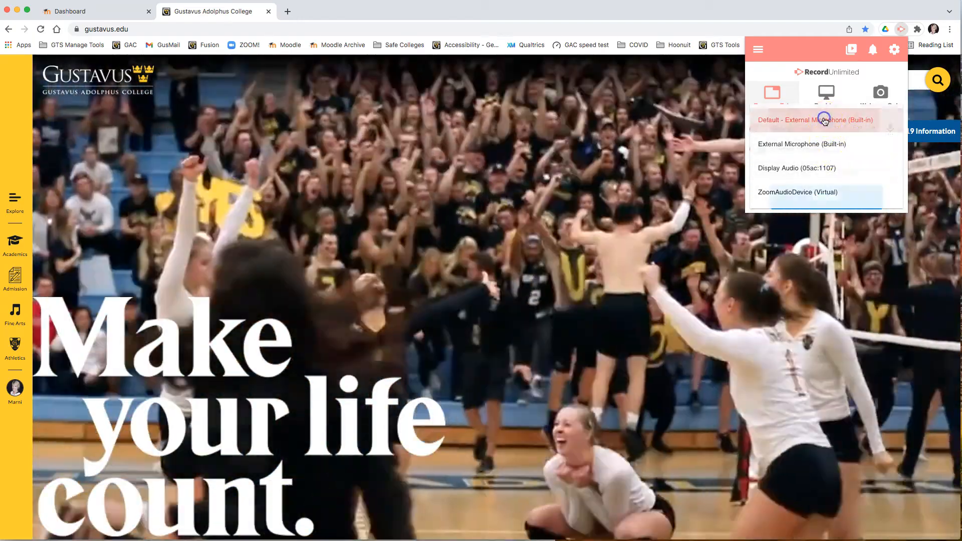
left_click(830, 121)
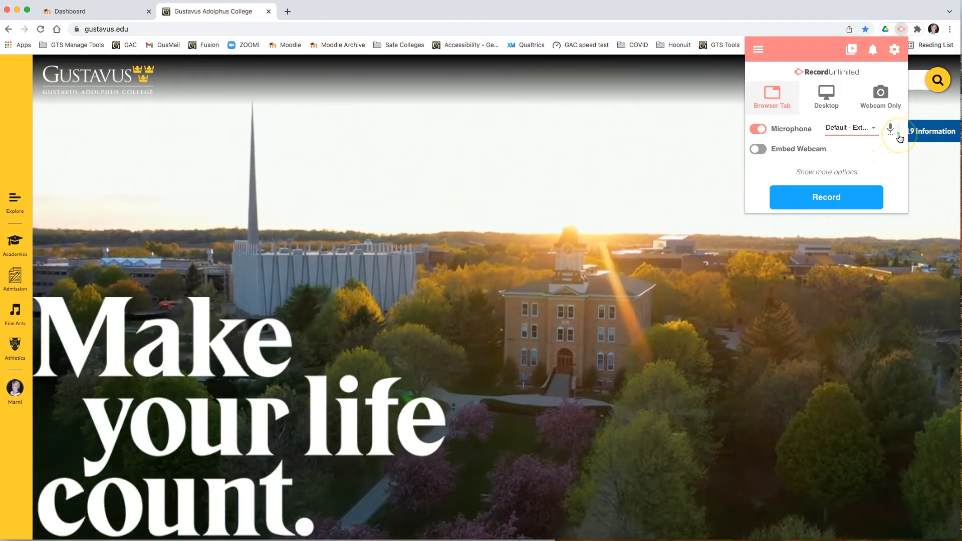
- Turn Embed Webcam on and back off
left_click(777, 151)
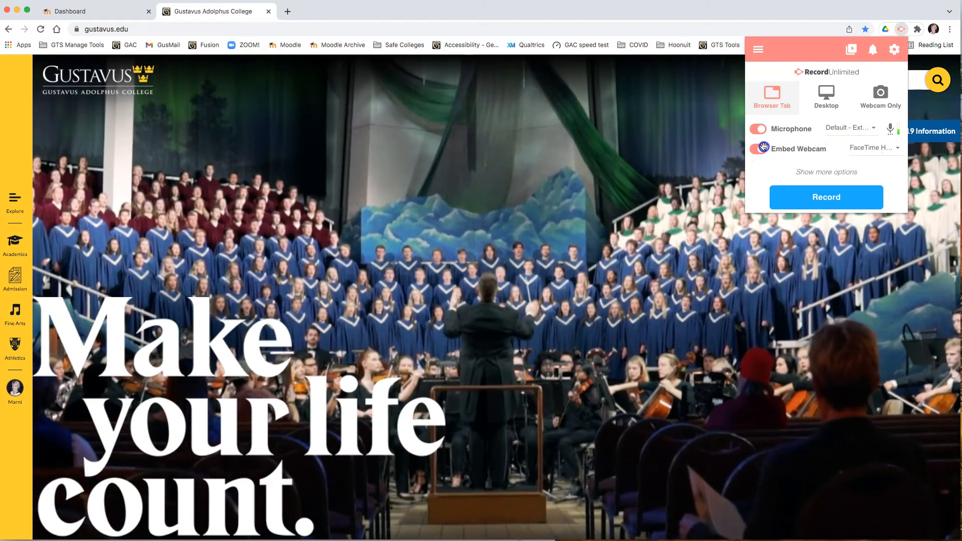
left_click(764, 148)
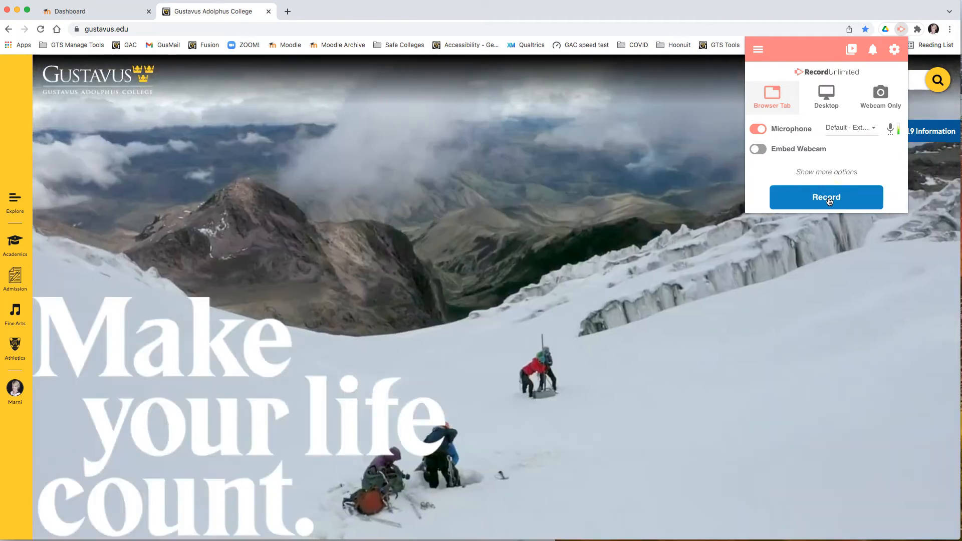
- Start recording the browser tab
left_click(830, 199)
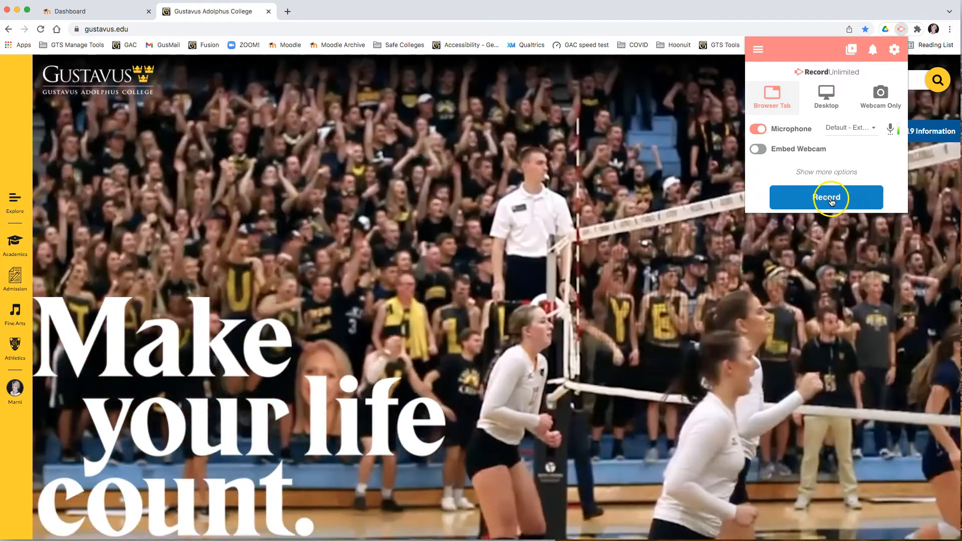
left_click(837, 197)
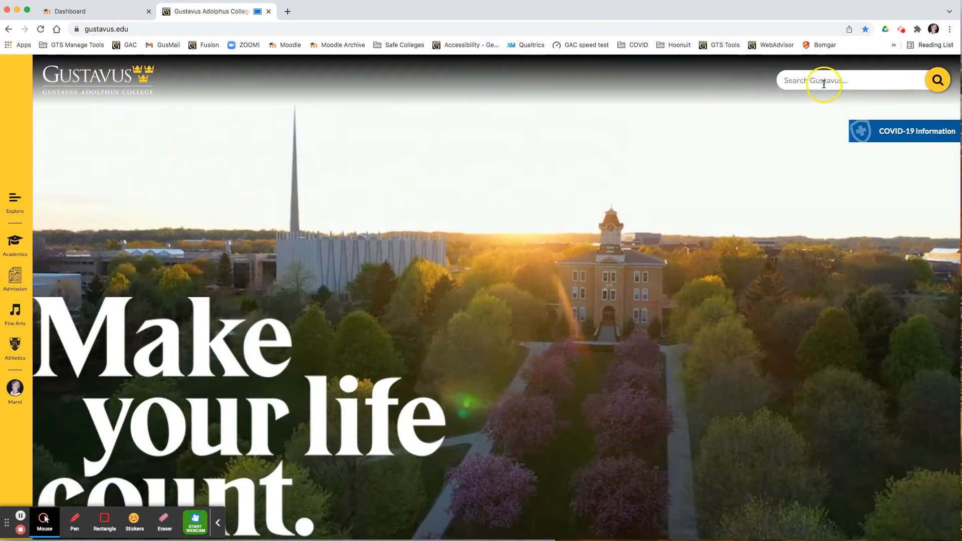
- Search the college website for Moodle
left_click(824, 84)
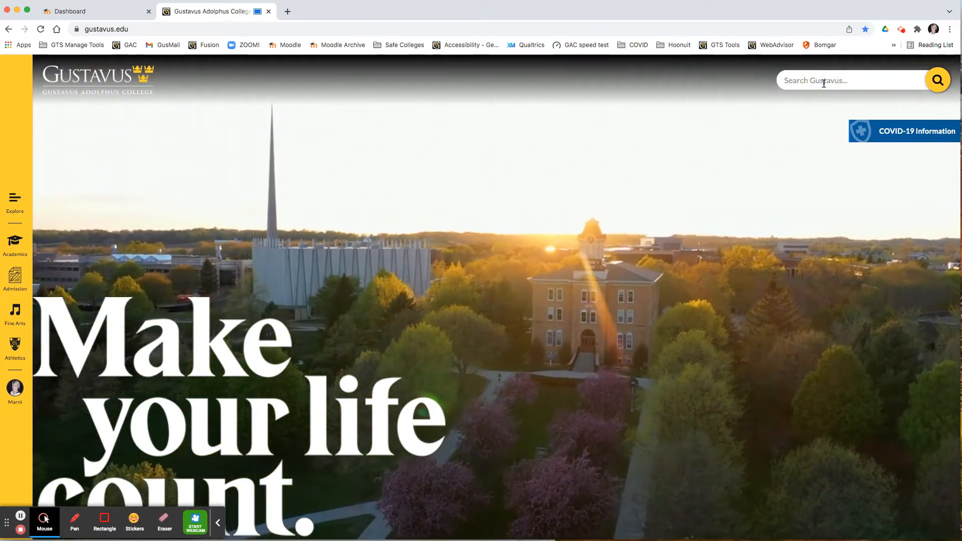
type("M")
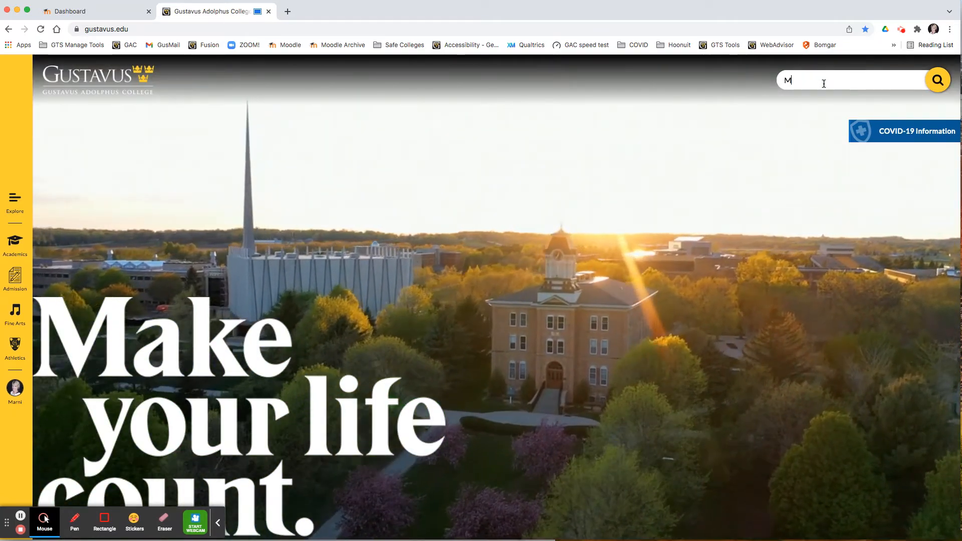
type("oodle")
key("Return")
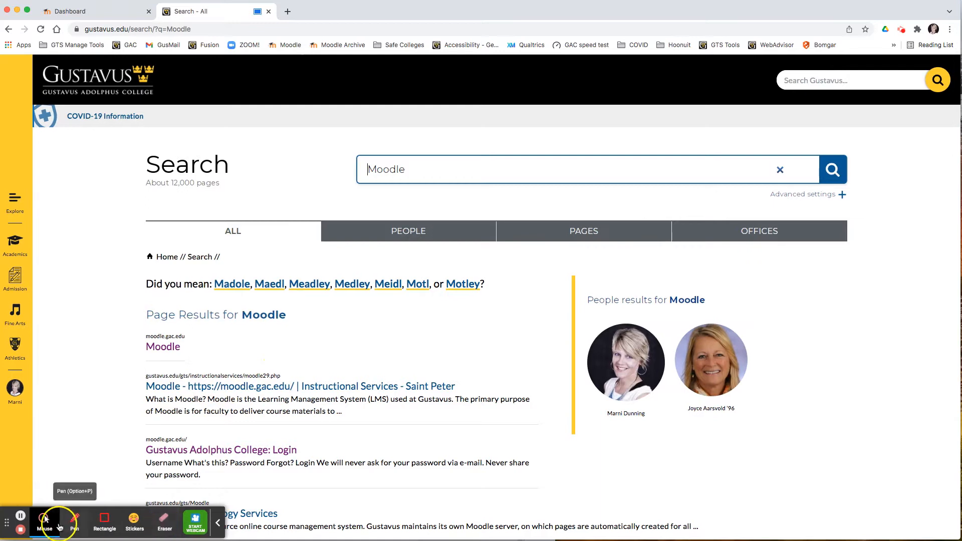
- Pause and resume the recording
left_click(21, 518)
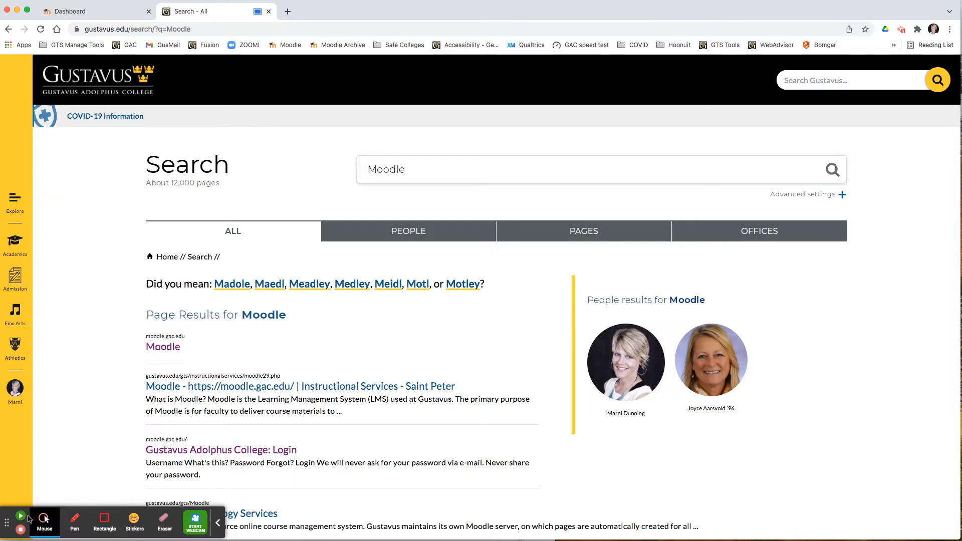
left_click(21, 517)
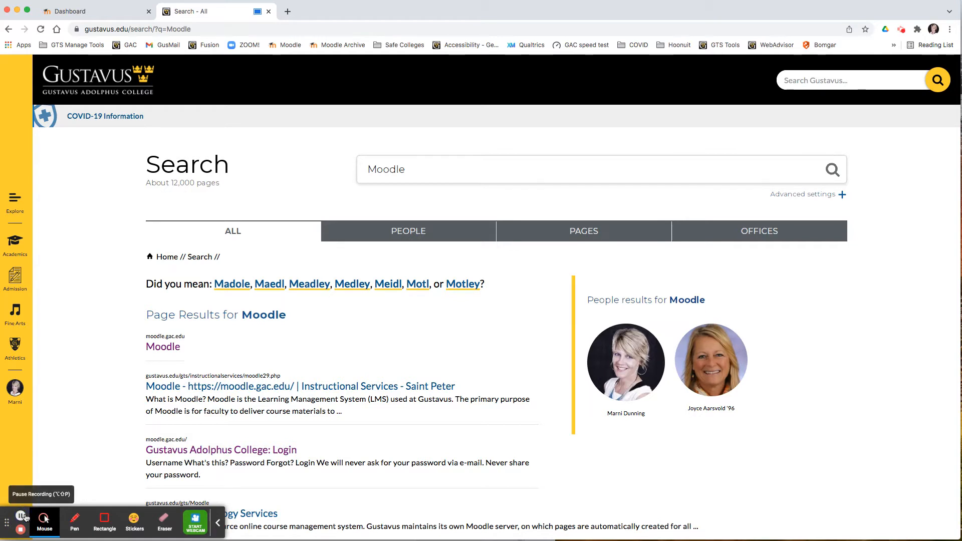
- Browse the mouse pointer effect options in the recording toolbar
left_click(142, 521)
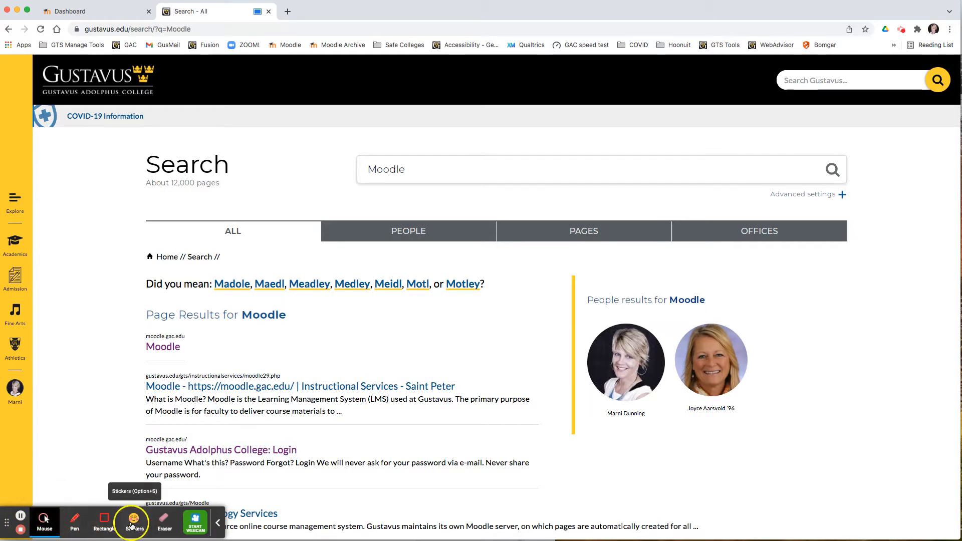
left_click(20, 533)
left_click(40, 531)
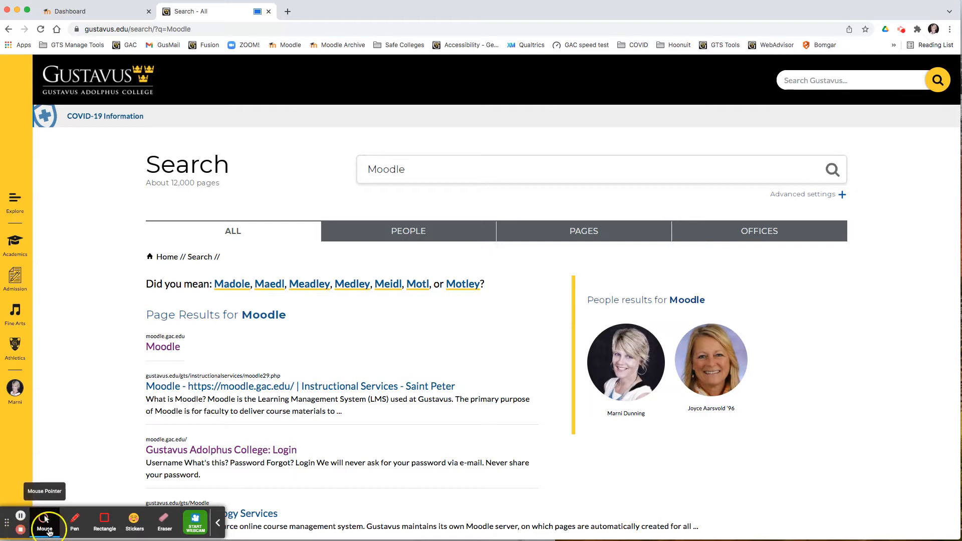
left_click(44, 526)
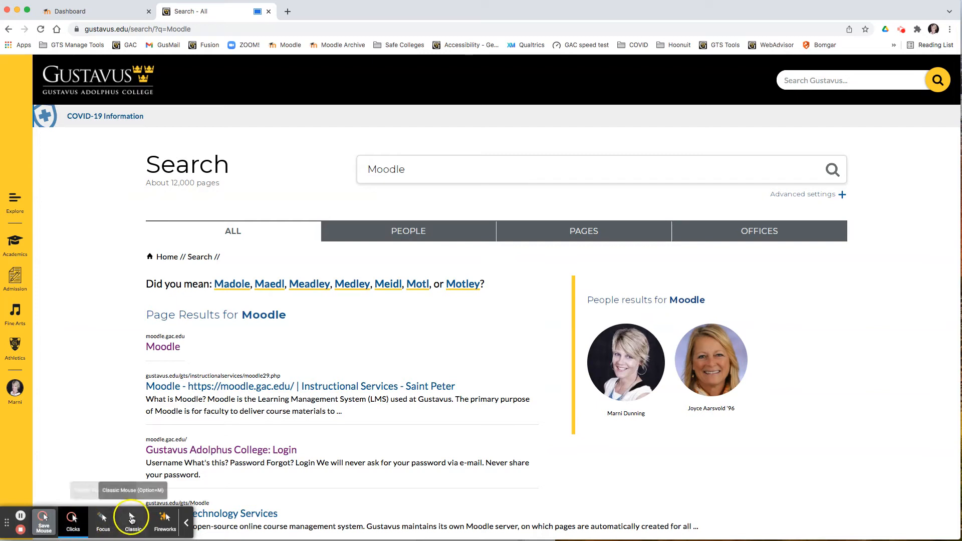
- Circle and scribble over the first people result with the Pen tool, then clear the screen
left_click(55, 522)
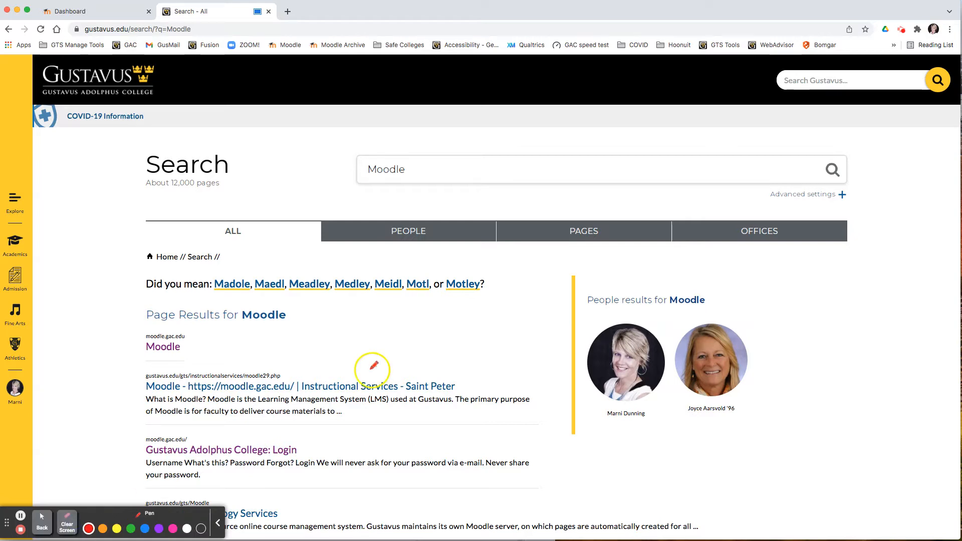
mouse_move(574, 415)
left_mouse_down()
mouse_move(680, 383)
mouse_move(620, 318)
left_mouse_up()
scroll(188, 500, "up", 5)
scroll(367, 441, "down", 5)
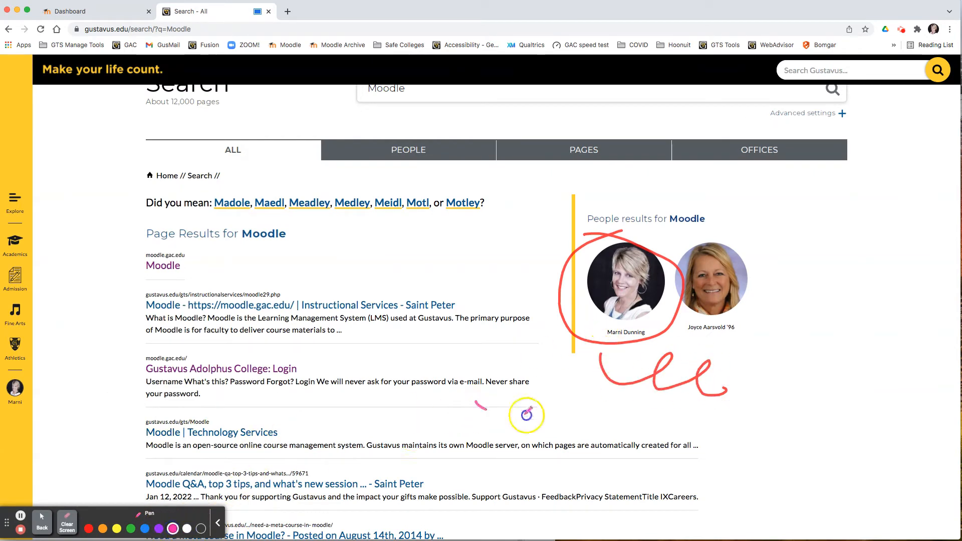
left_click(67, 523)
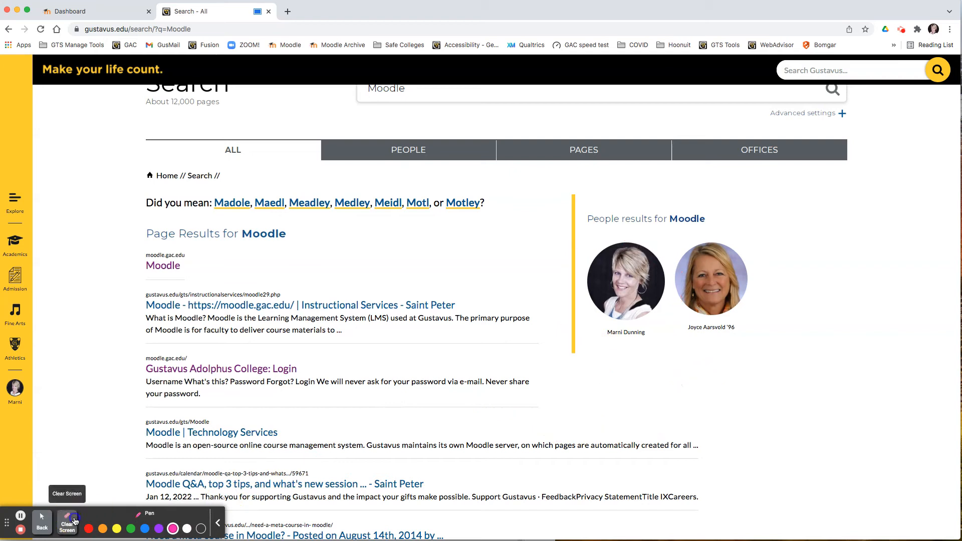
- Draw a rectangle around the first two Moodle page results, then clear it
left_click(42, 521)
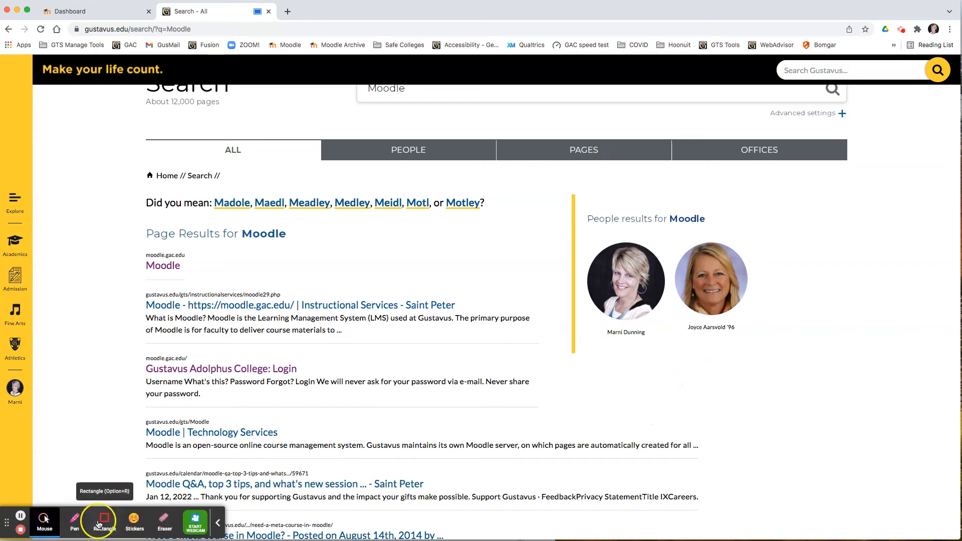
left_click(104, 521)
mouse_move(145, 298)
left_mouse_down()
mouse_move(448, 308)
mouse_move(547, 344)
left_mouse_up()
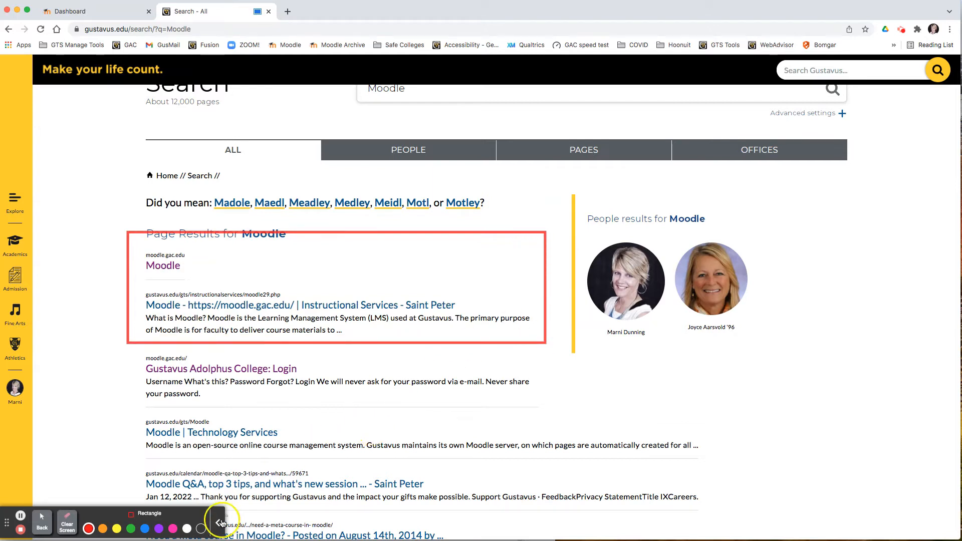
left_click(66, 524)
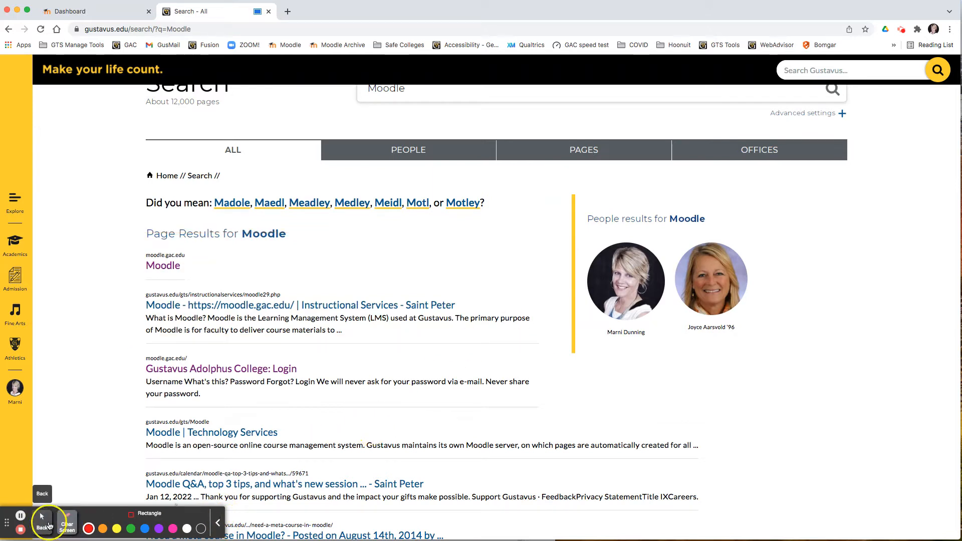
left_click(48, 526)
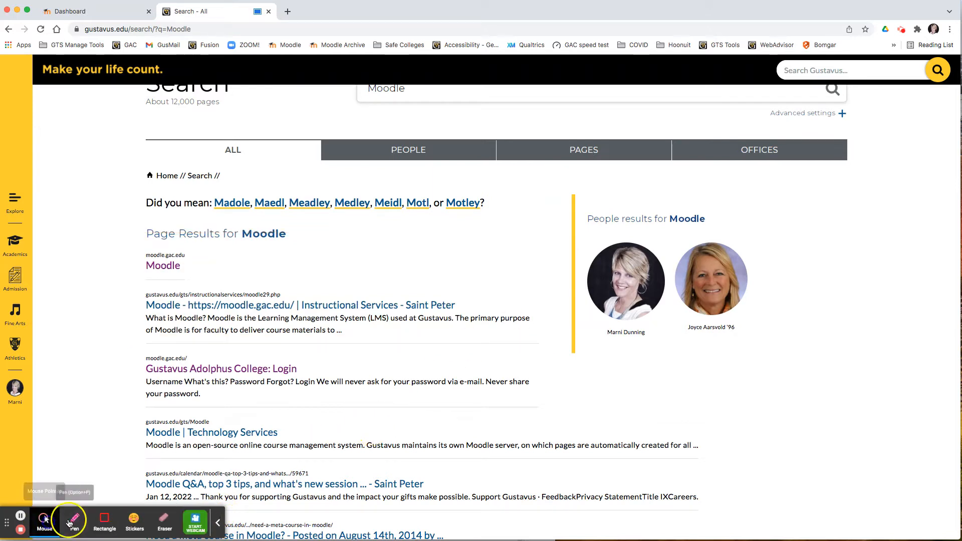
- Place a heart-eyes sticker on the search results, then clear the screen
left_click(132, 524)
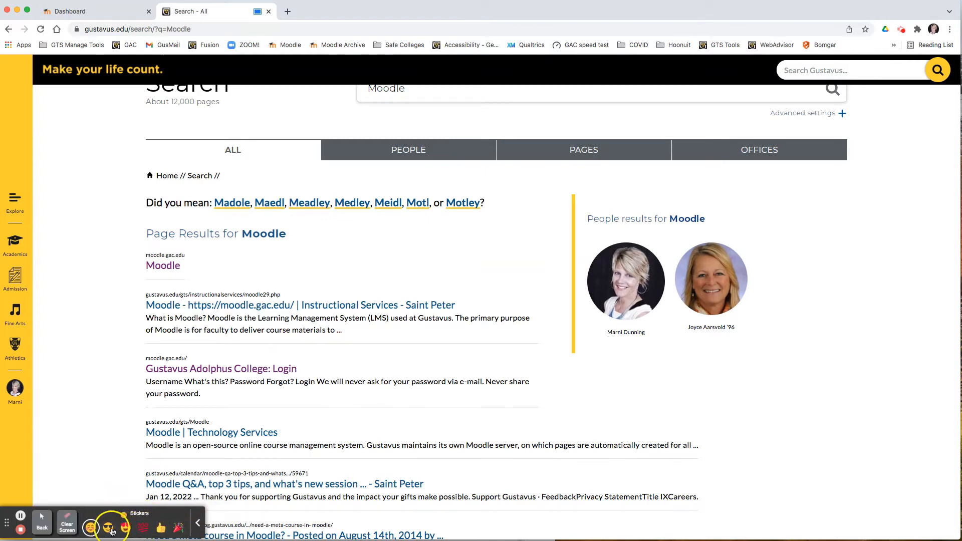
scroll(162, 531, "down", 4)
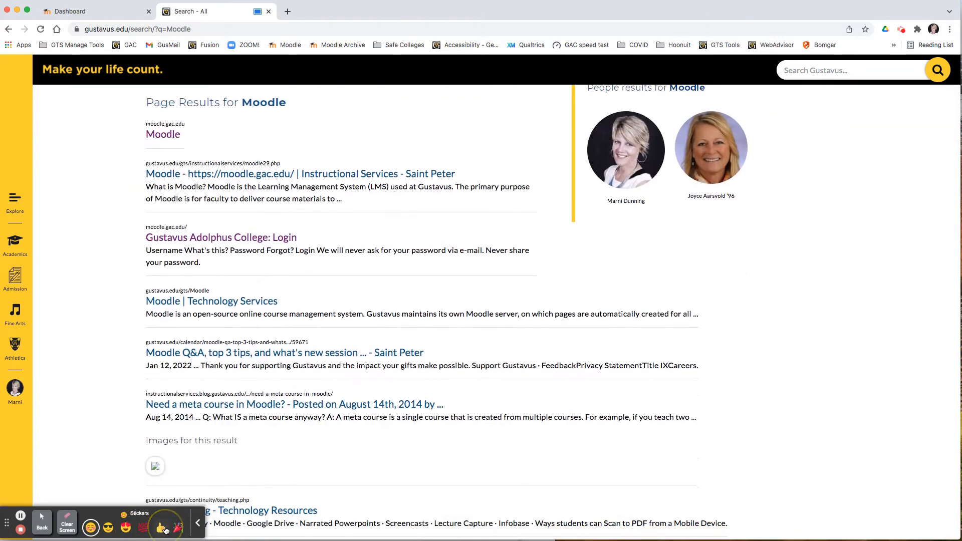
left_click(425, 381)
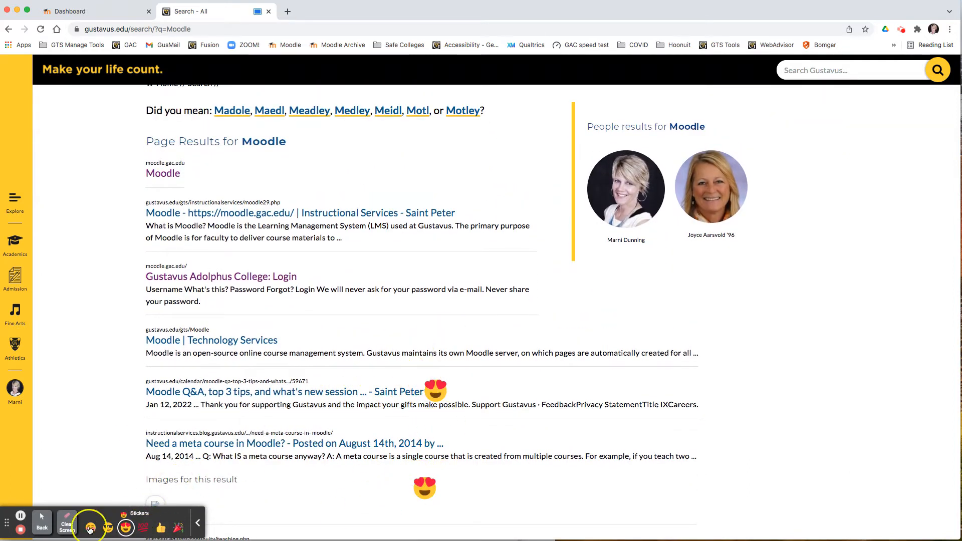
left_click(70, 524)
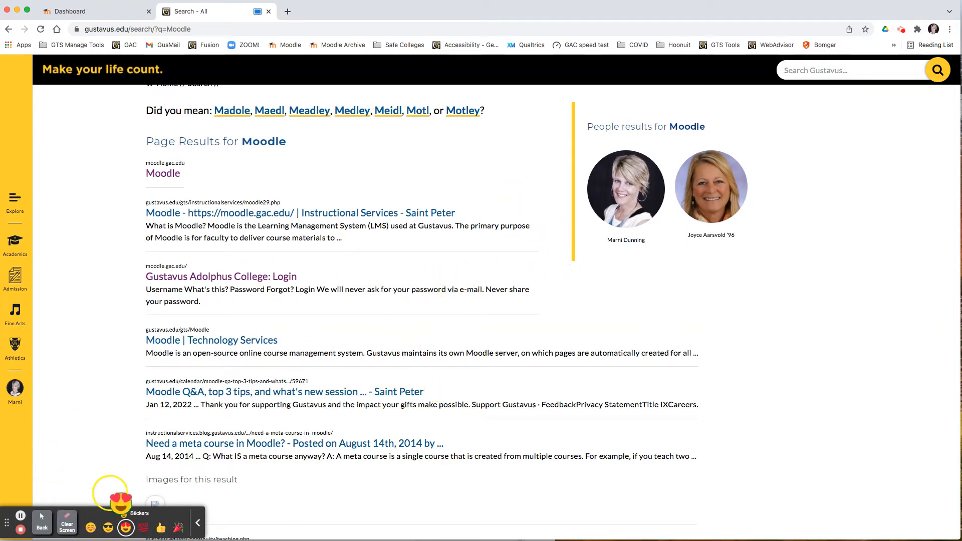
left_click(52, 524)
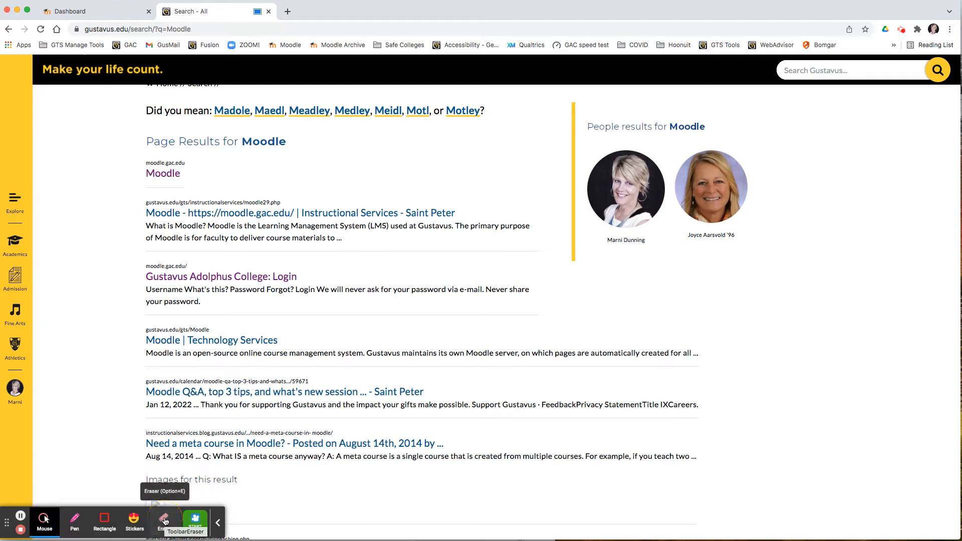
- Turn the embedded webcam on and back off from the recording toolbar
left_click(200, 525)
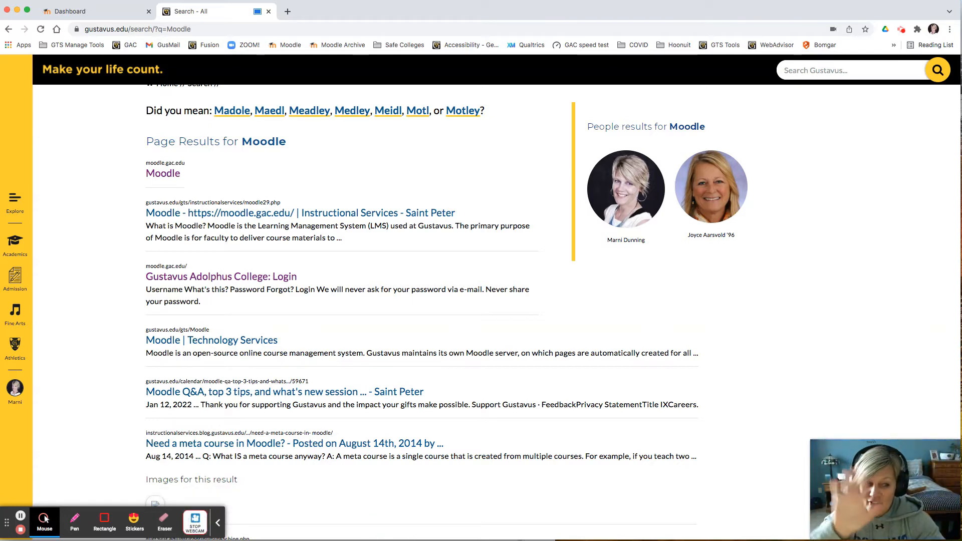
left_click(195, 525)
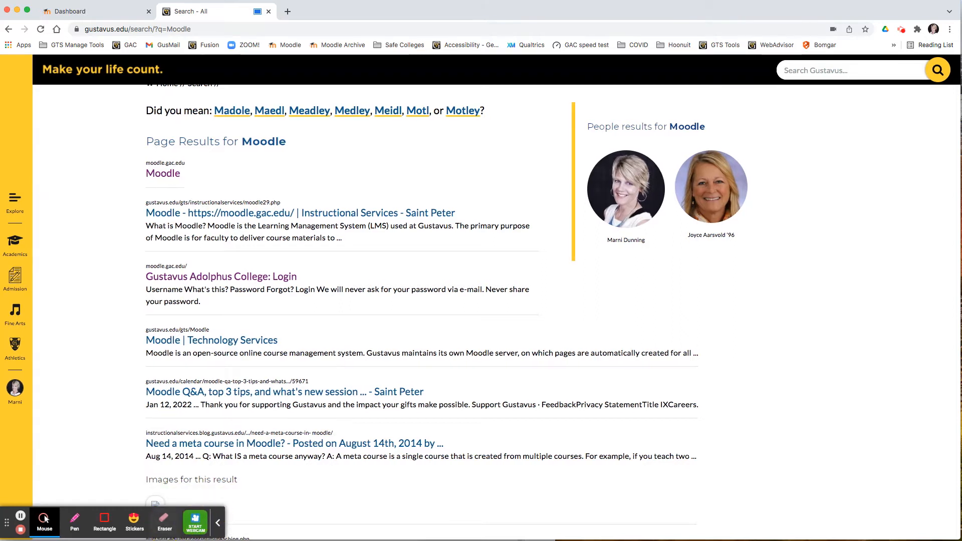
- End the recording
left_click(20, 531)
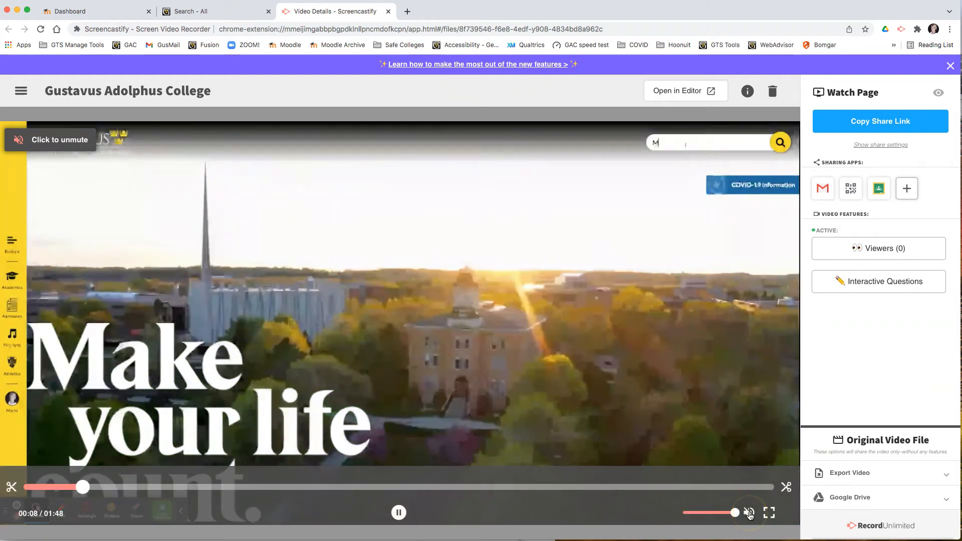
- Preview the finished recording, toggling its sound and scrubbing the timeline to about 1:02
left_click(749, 512)
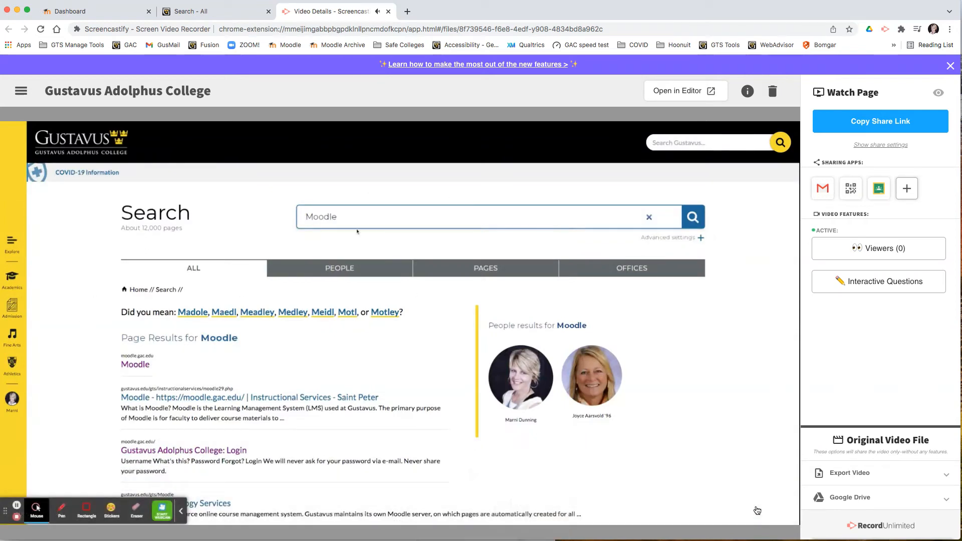
left_click(749, 513)
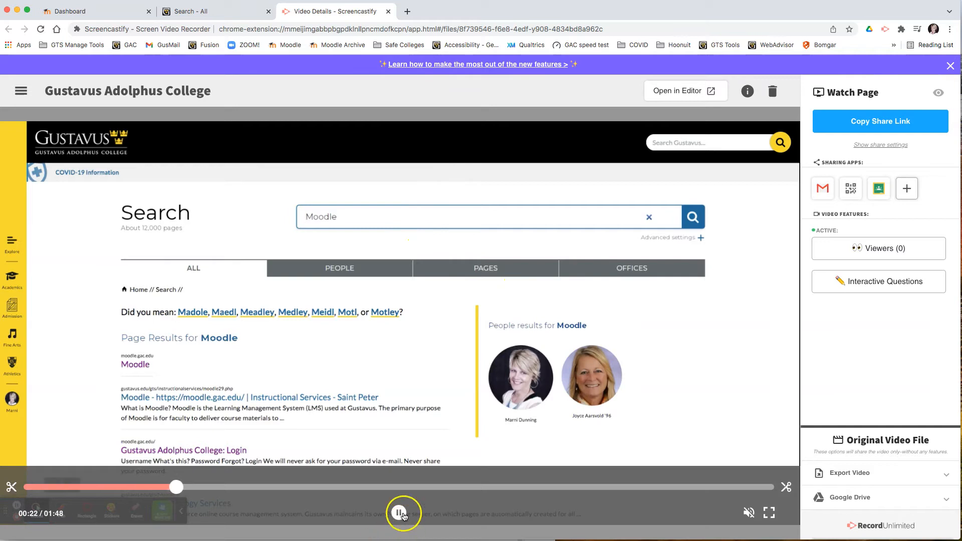
left_click_drag(189, 491, 609, 486)
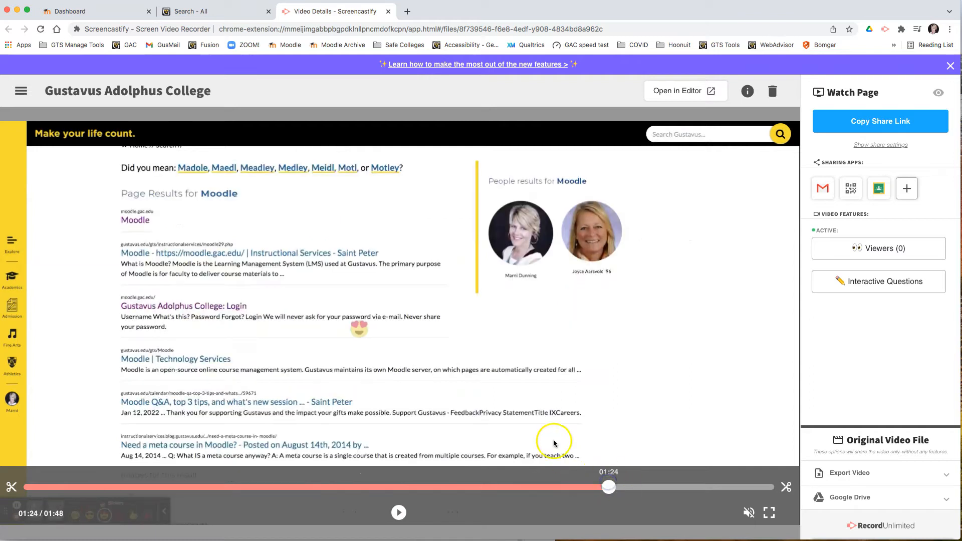
left_click(512, 487)
mouse_move(512, 487)
left_mouse_down()
mouse_move(436, 488)
mouse_move(458, 488)
left_mouse_up()
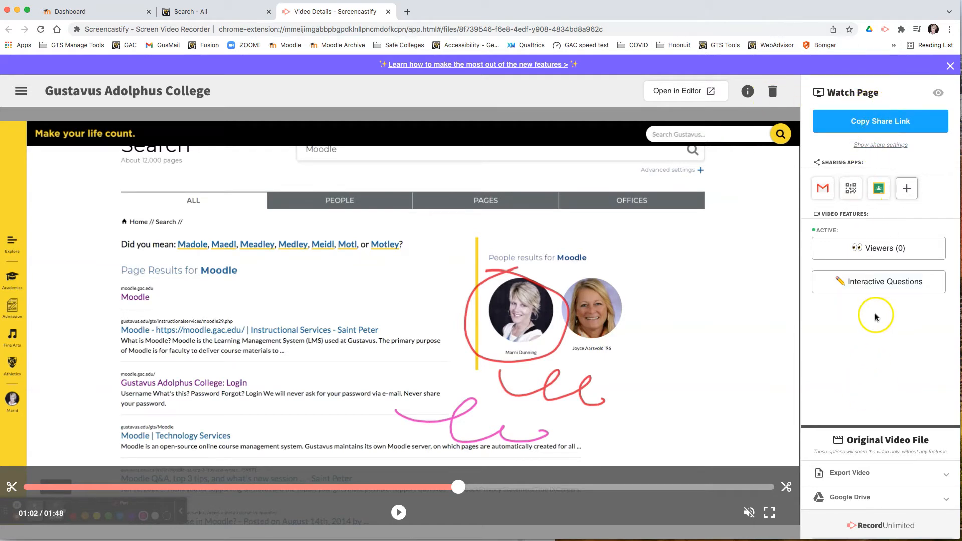
- Set the video's Google Drive sharing permission to Unlisted
left_click(864, 500)
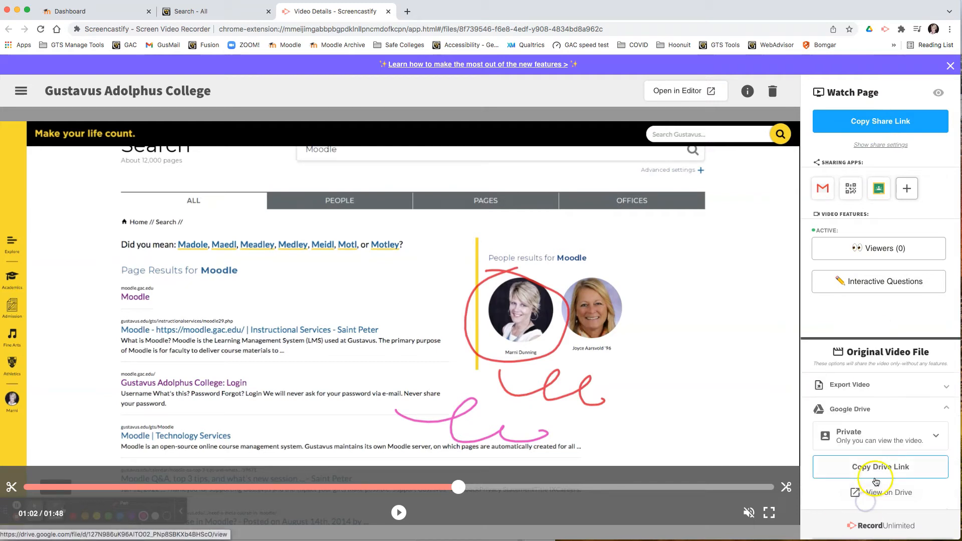
left_click(921, 435)
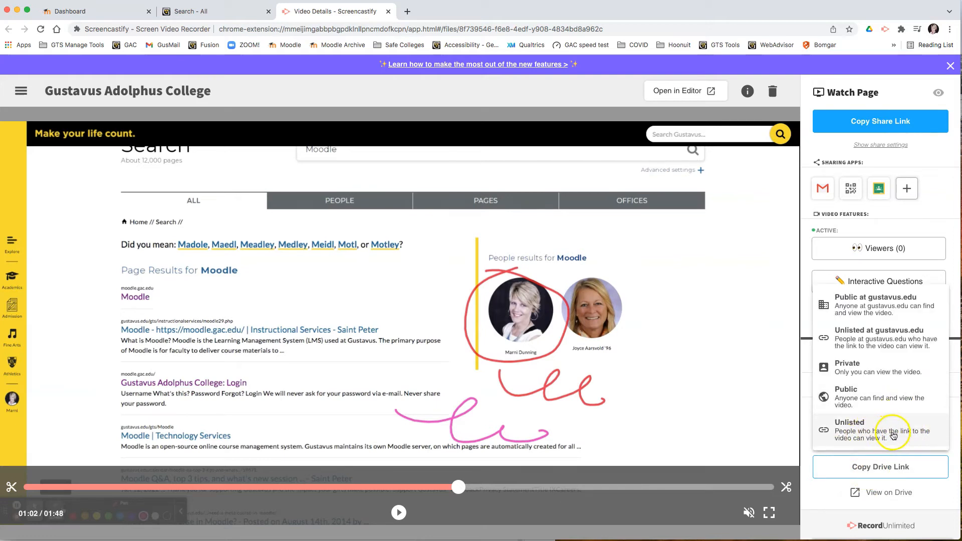
left_click(875, 436)
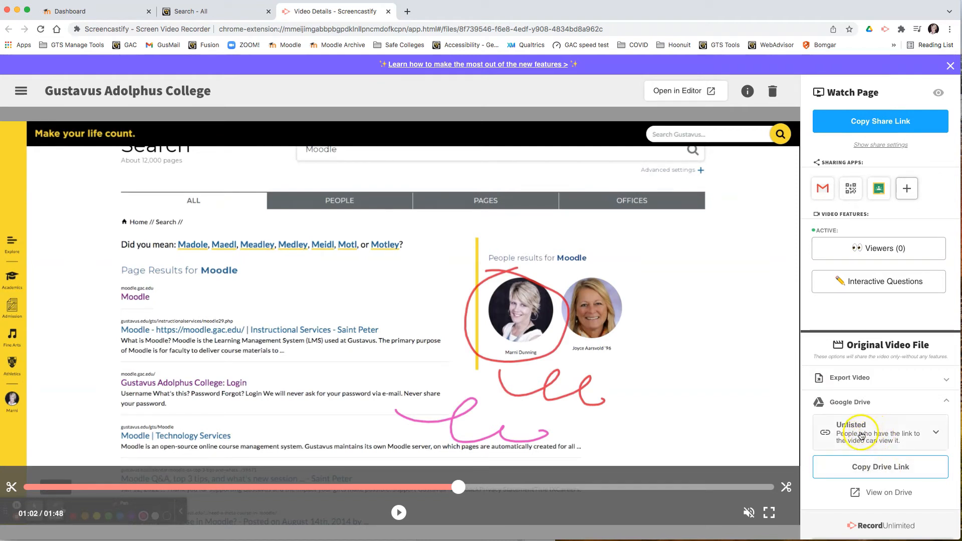
left_click(930, 433)
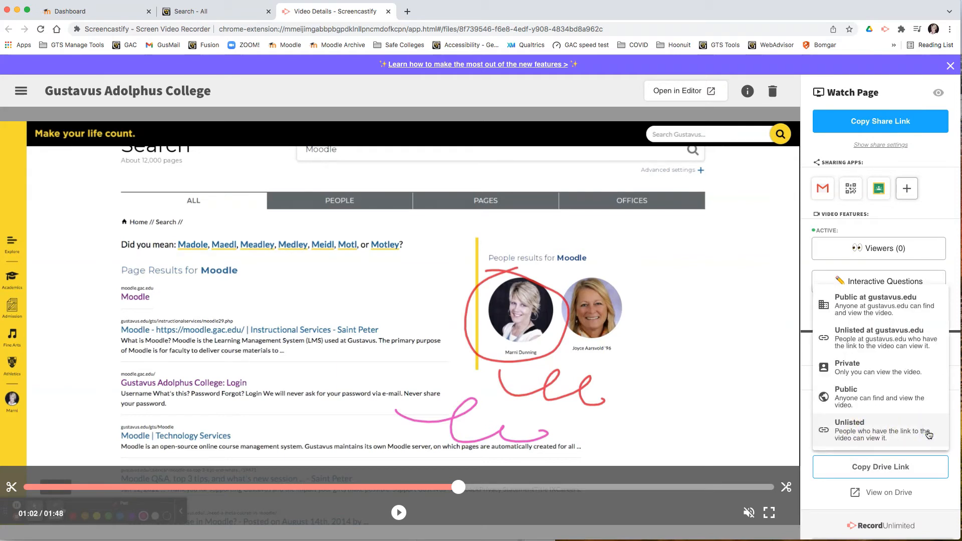
left_click(929, 434)
left_click(920, 402)
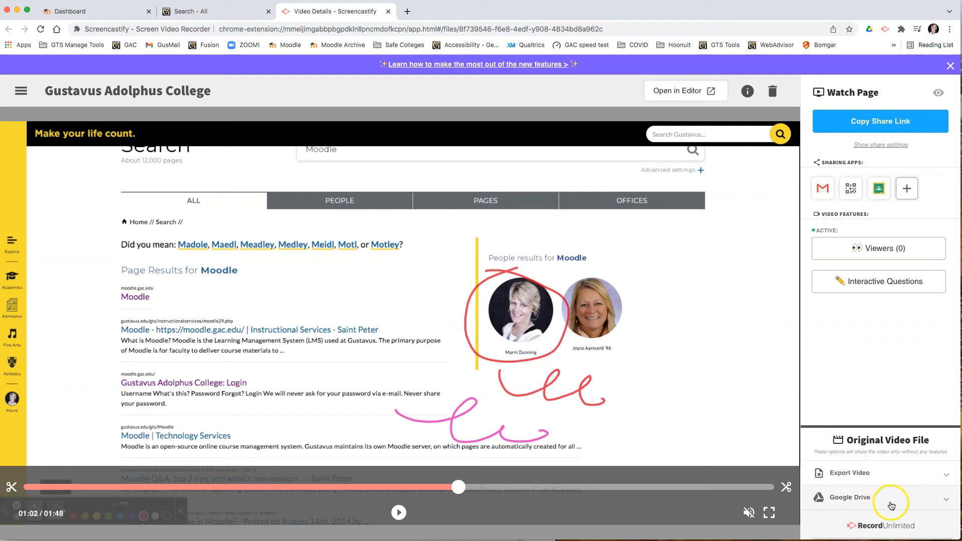
- Expand the Export Video options to review the available download and export formats
left_click(861, 475)
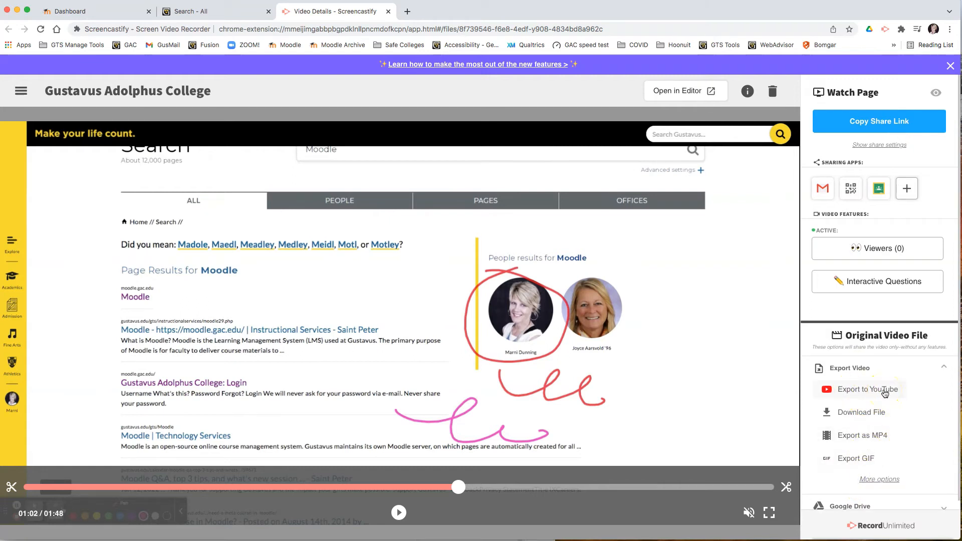
left_click(871, 418)
scroll(852, 496, "down", 1)
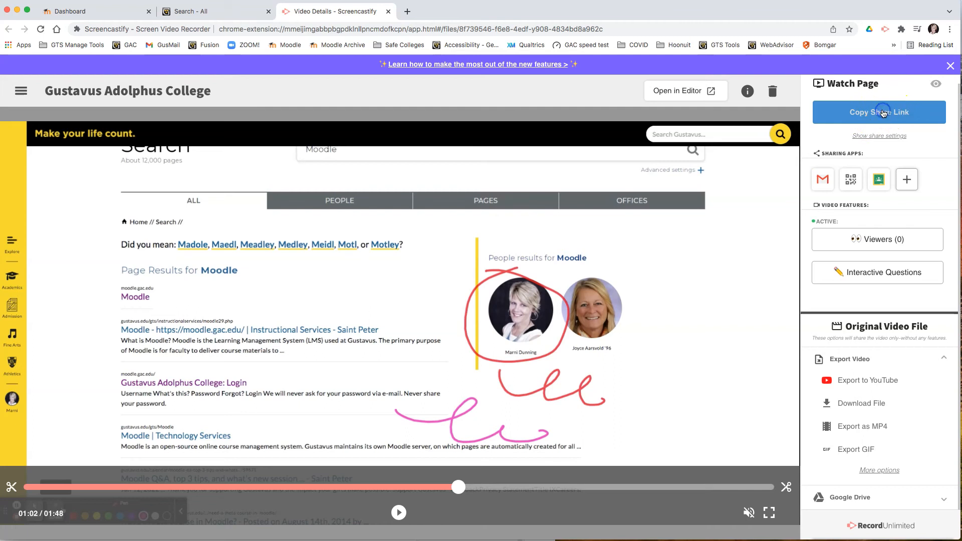
- Copy the video's share link and open it in the current browser tab
left_click(884, 113)
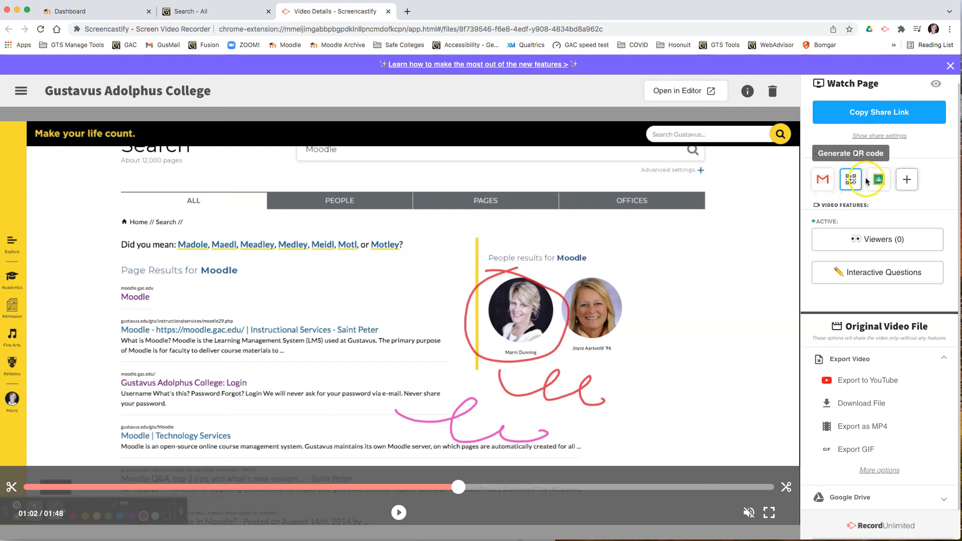
left_click(887, 116)
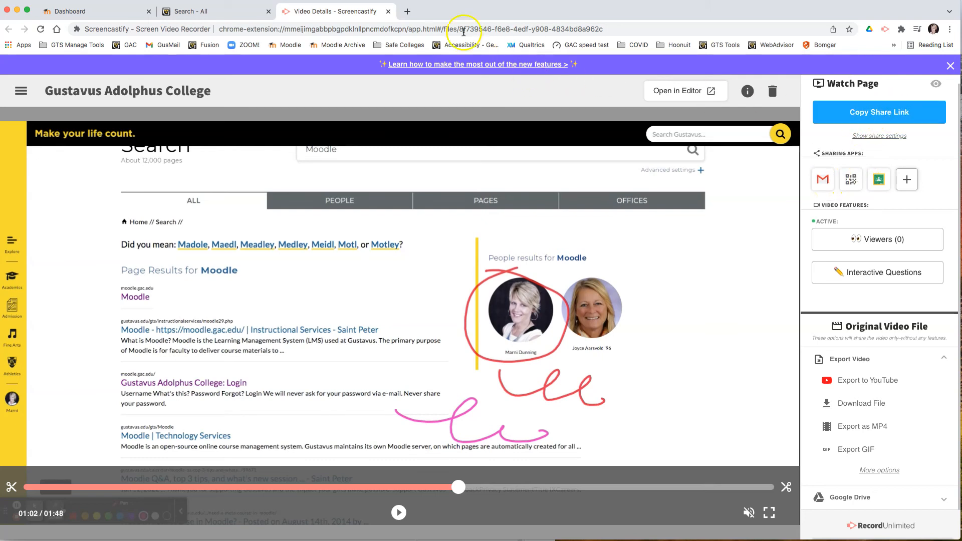
left_click(441, 29)
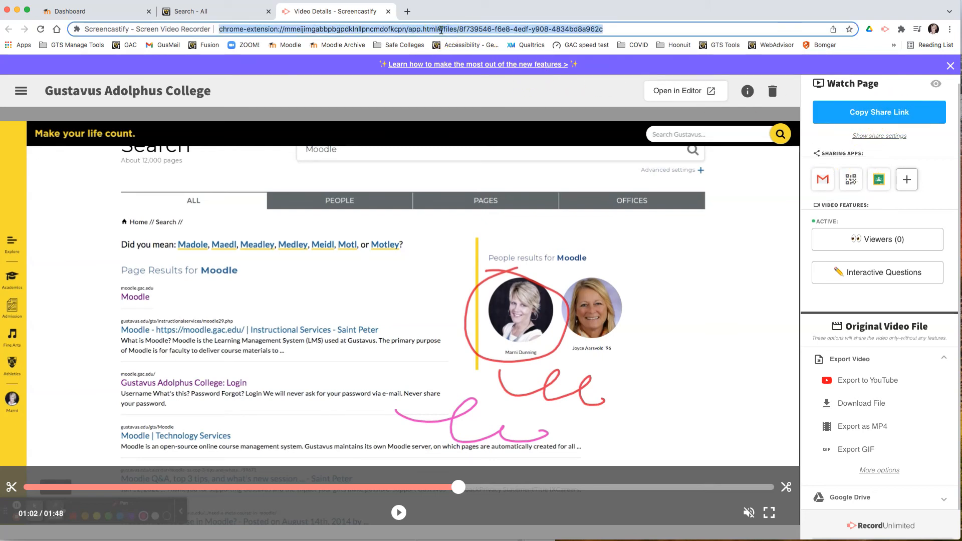
key("Return")
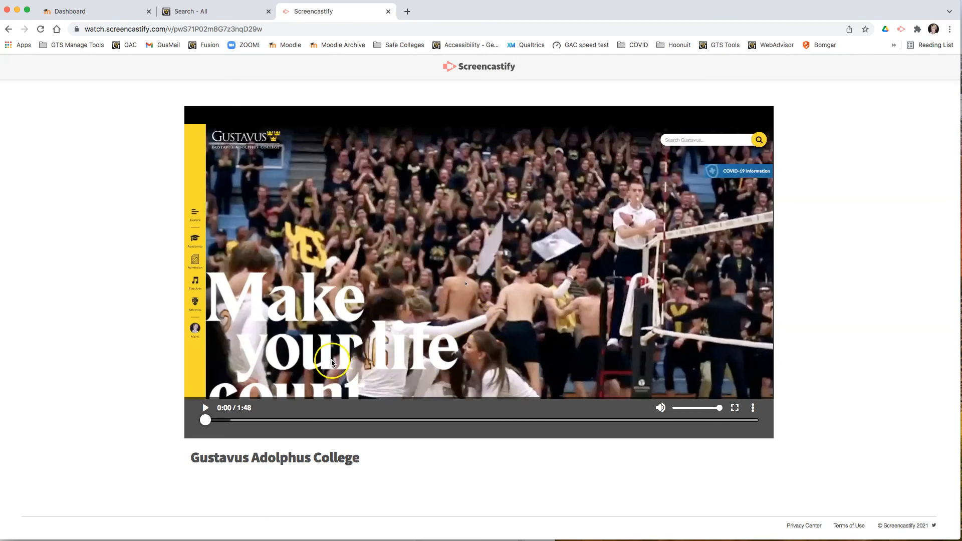
- Play and scrub the shared video on its watch page to about 1:00, then close that tab
left_click(205, 408)
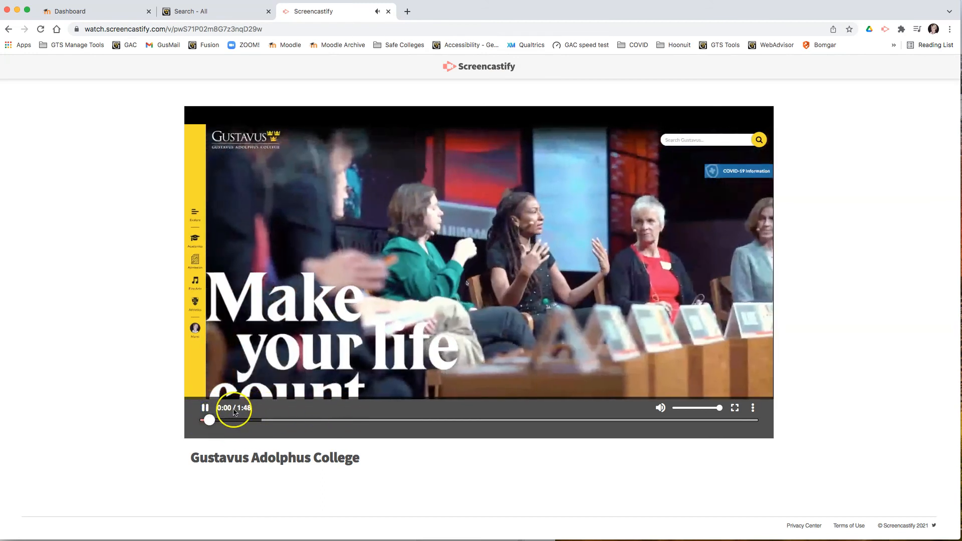
left_click(205, 408)
left_click(360, 432)
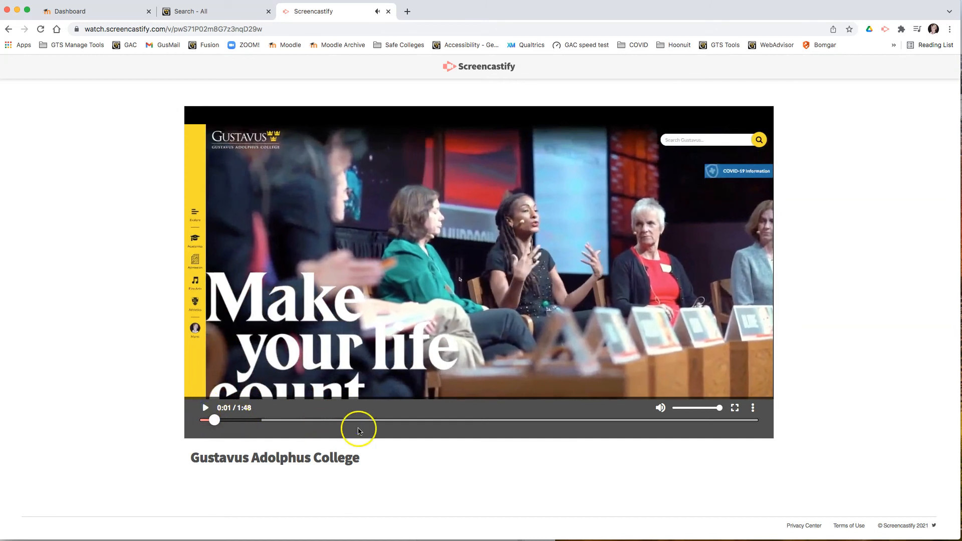
left_click_drag(372, 425, 515, 423)
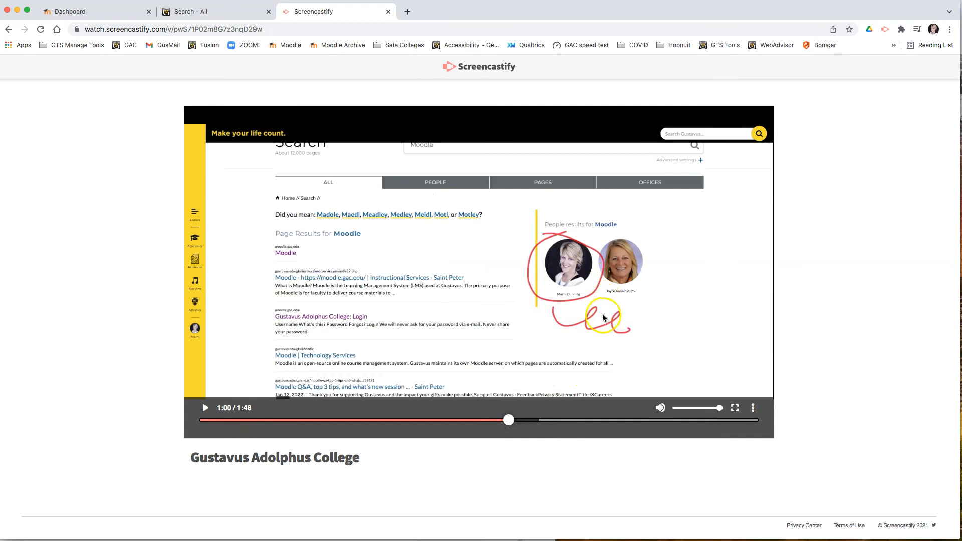
scroll(576, 329, "up", 3)
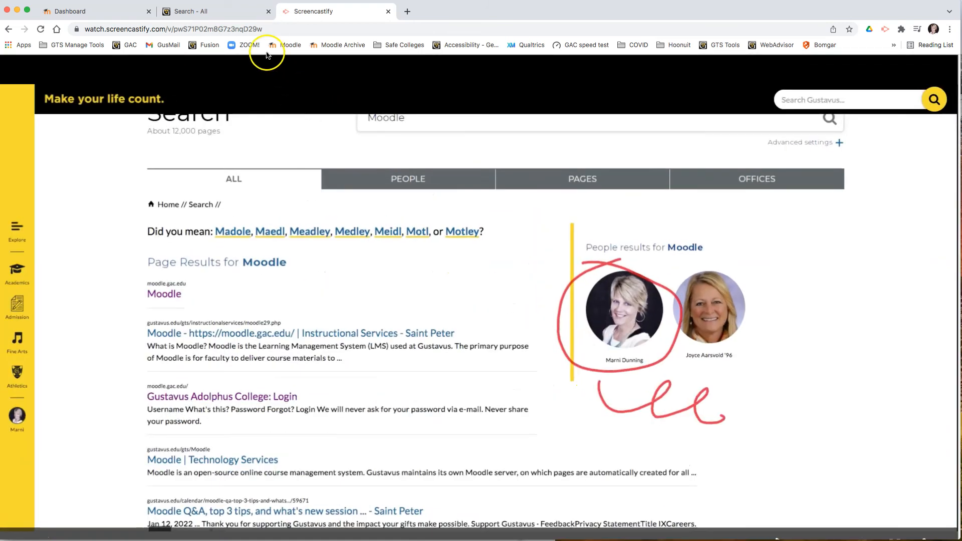
left_click(260, 29)
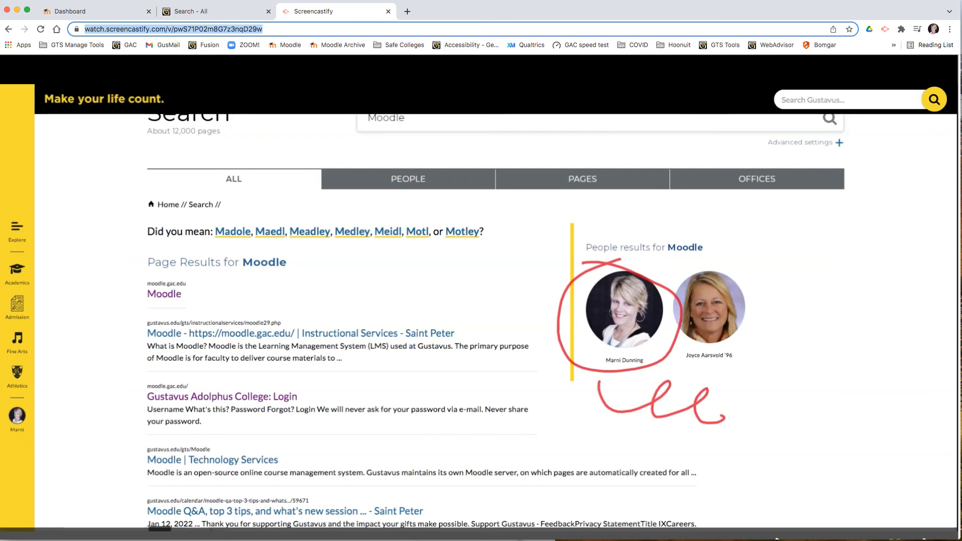
left_click(391, 12)
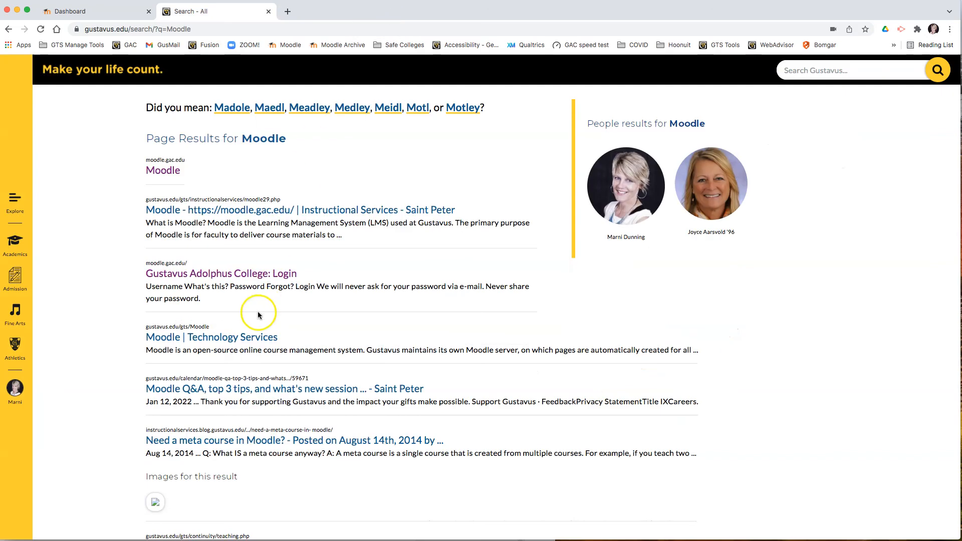